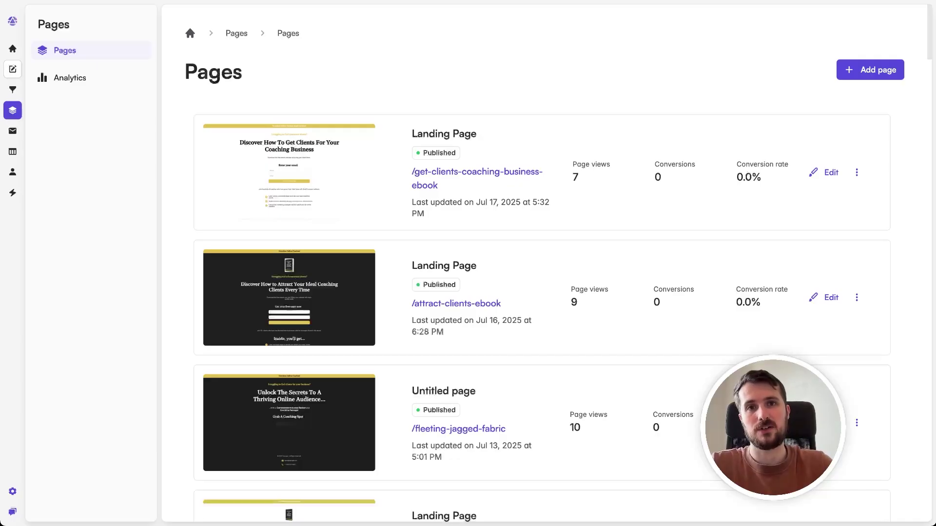
Add a new page based on the Booking template.
scroll(635, 131, down, 10)
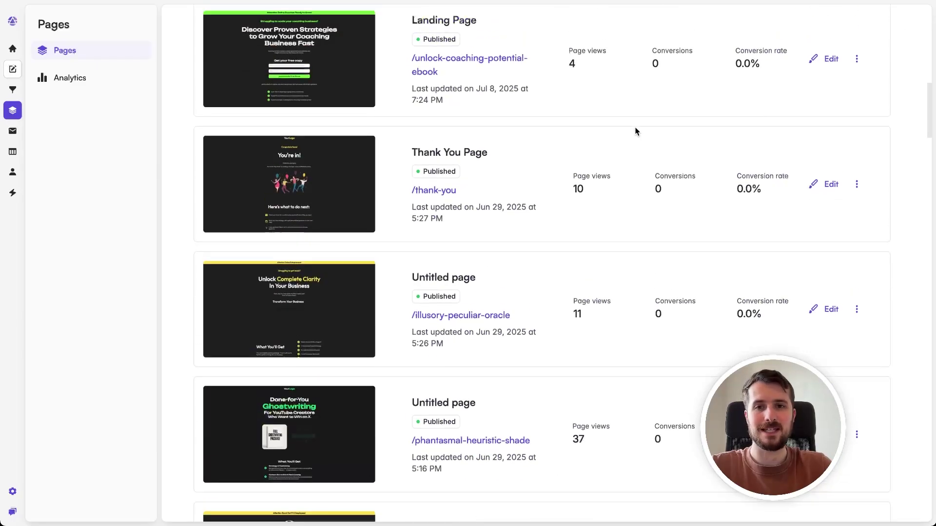
scroll(635, 131, up, 10)
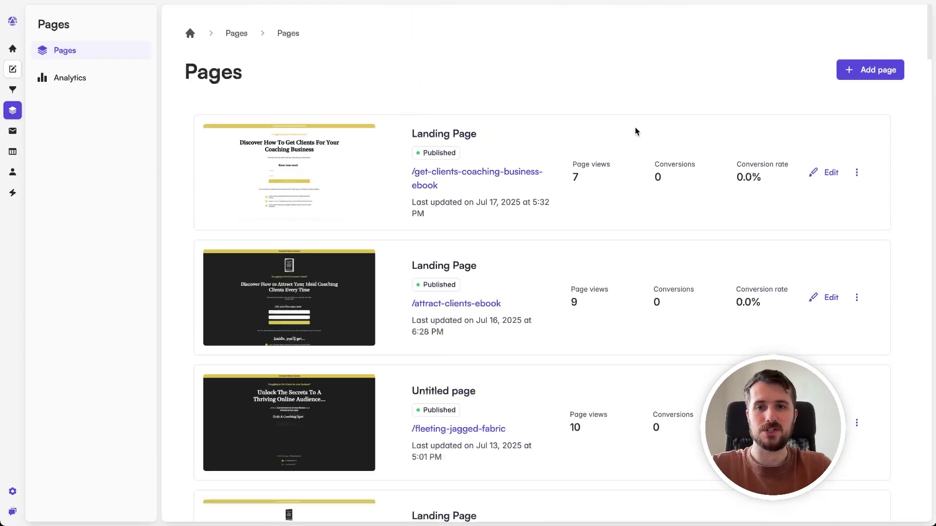
click(871, 77)
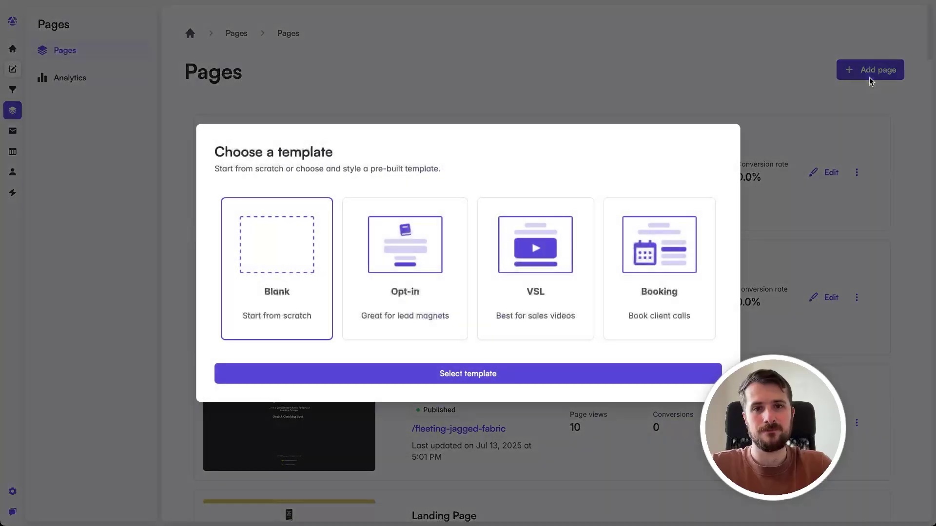
click(643, 310)
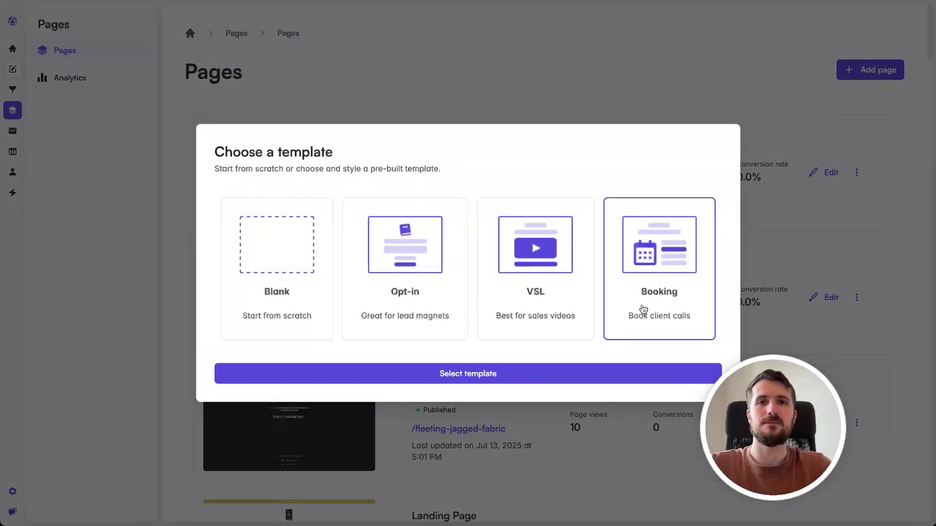
click(550, 379)
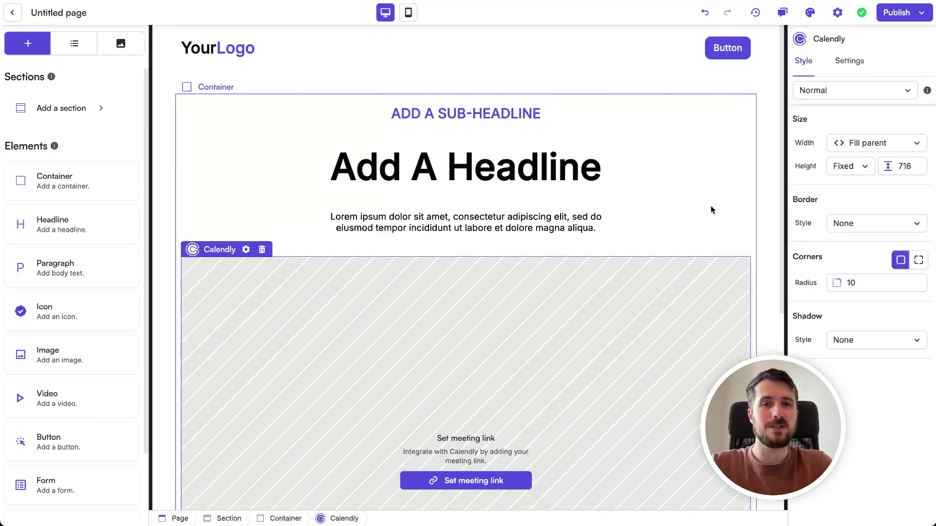
Connect the Calendly element to the 30-minute meeting by entering its meeting link.
scroll(711, 210, down, 5)
scroll(711, 210, up, 5)
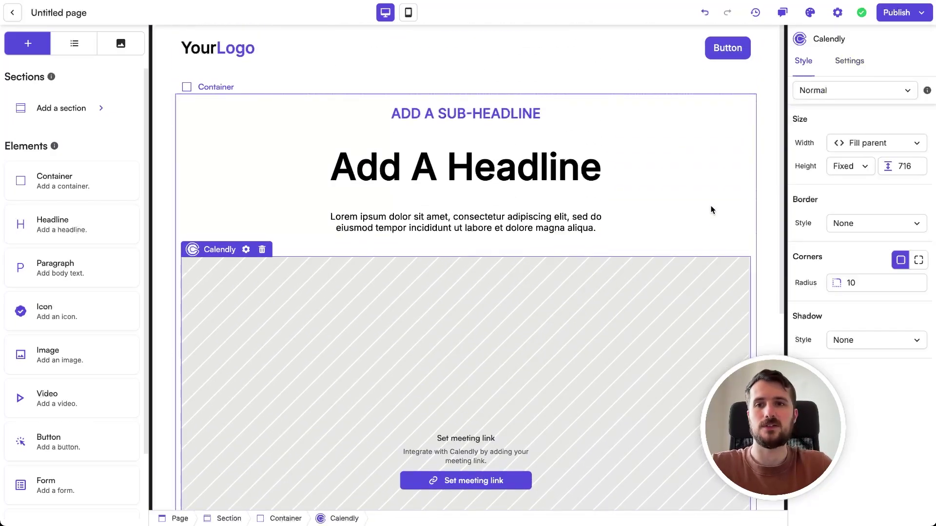
scroll(710, 209, down, 3)
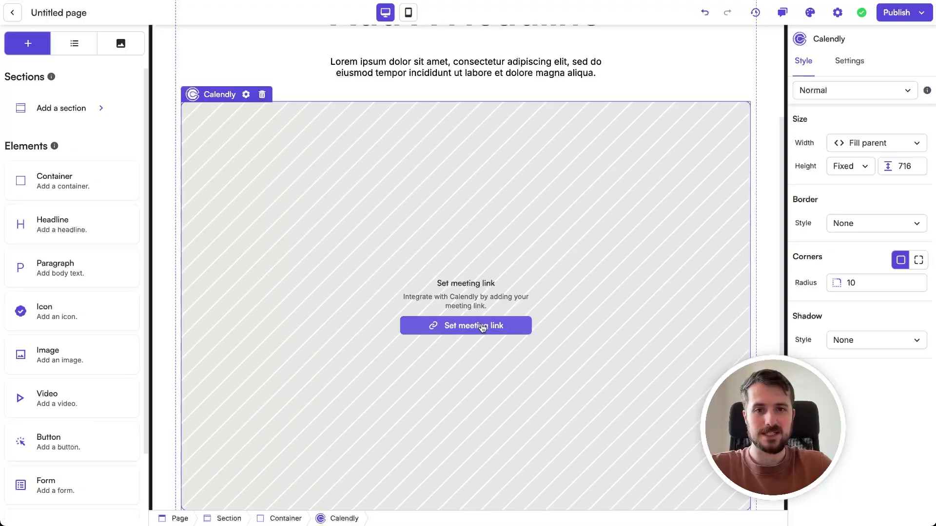
click(481, 330)
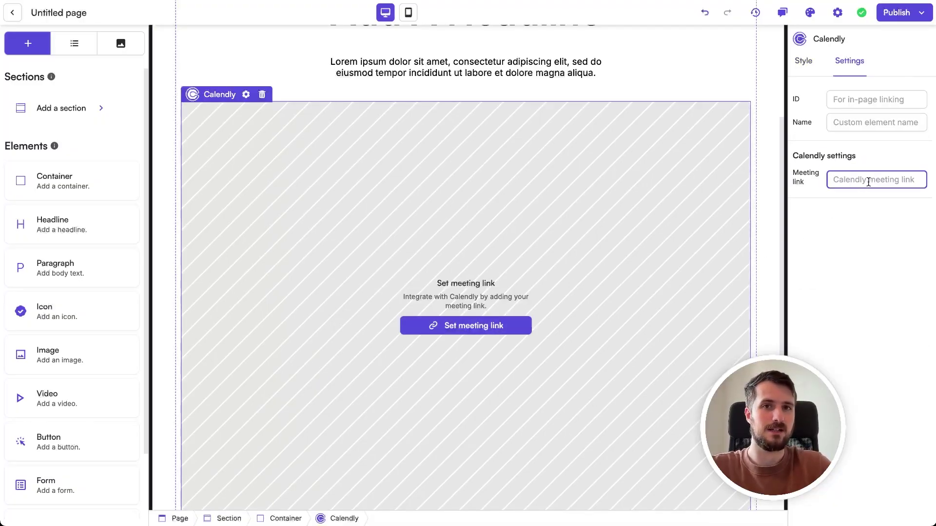
text(https://calendly.com/gabeatkin/30min)
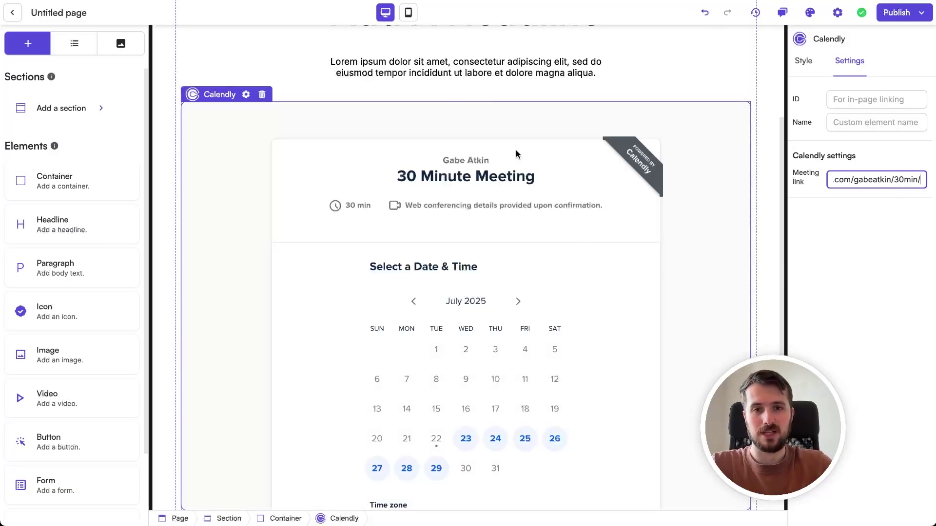
scroll(516, 154, down, 3)
scroll(515, 154, up, 5)
scroll(517, 154, up, 1)
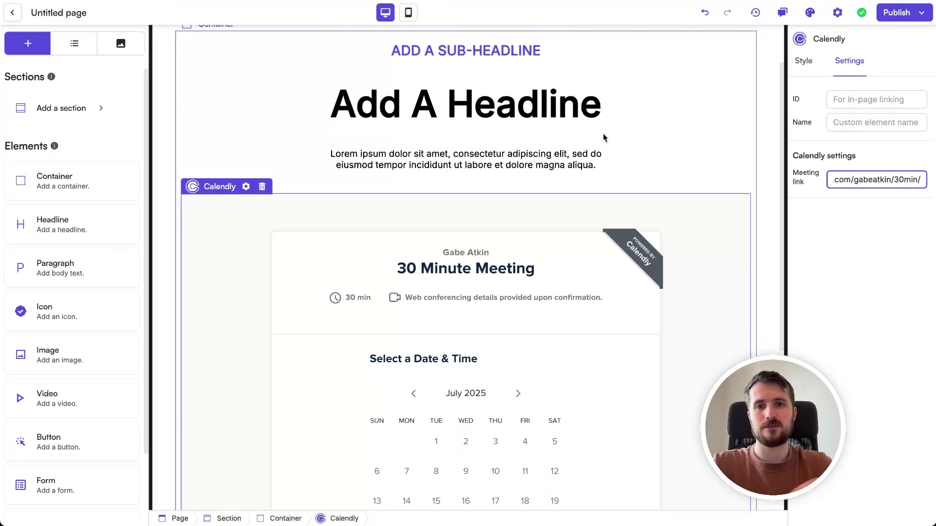
scroll(604, 138, up, 2)
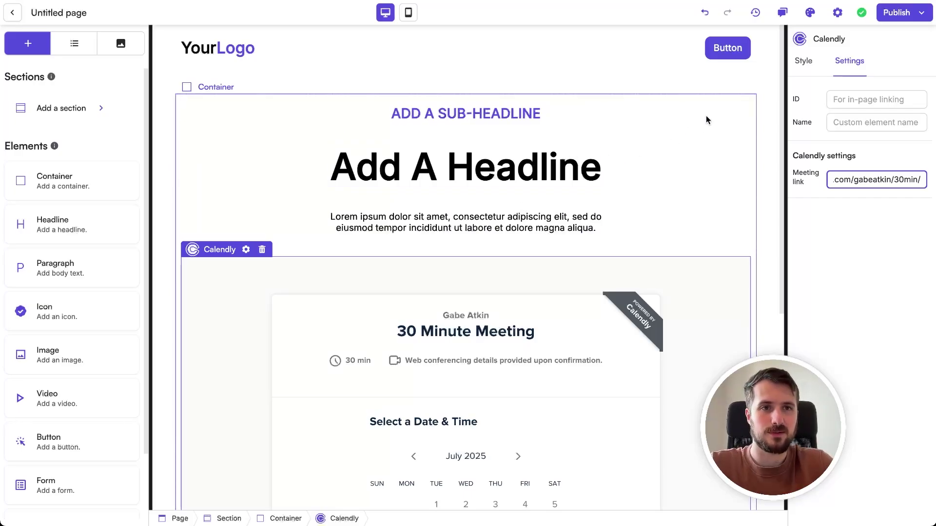
Import the workspace theme into the page and change its colors to a near-black background with white text.
click(809, 12)
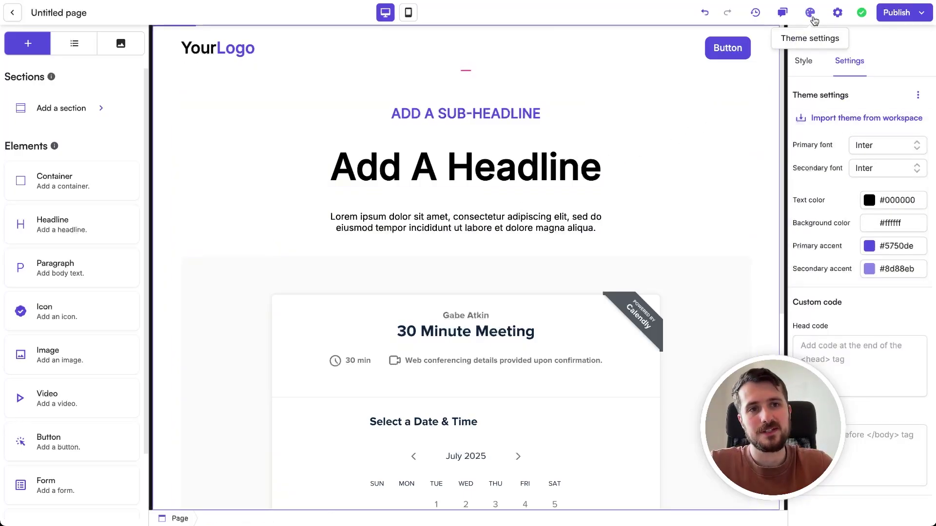
click(866, 123)
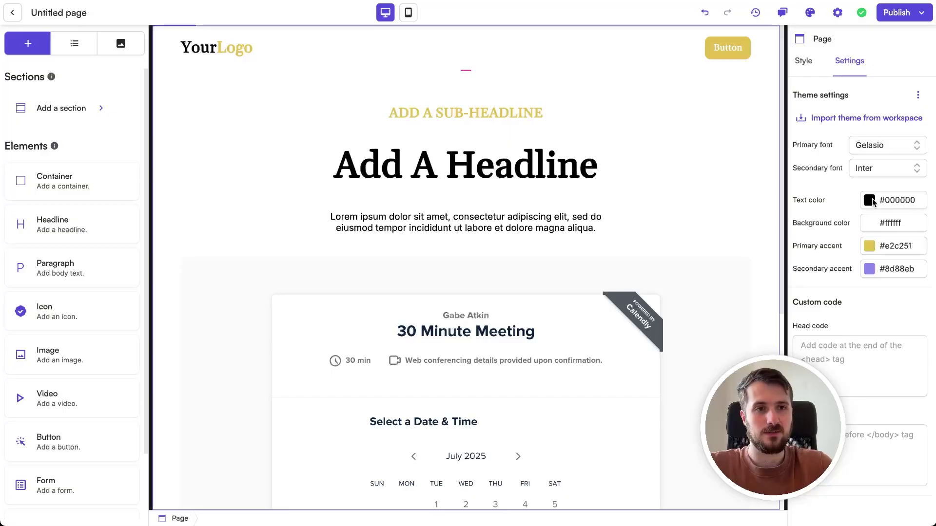
click(870, 225)
drag(799, 287, 789, 323)
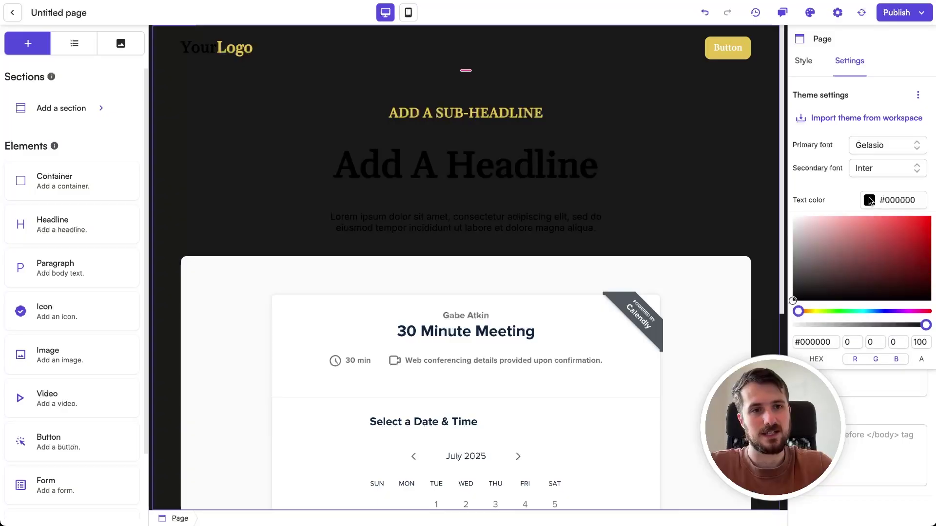
drag(813, 240, 776, 203)
click(770, 114)
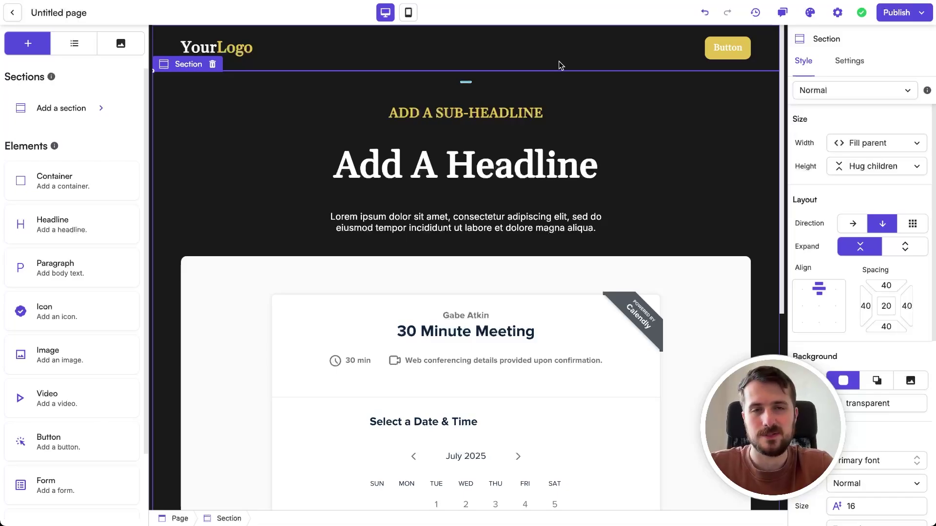
Replace the header's logo and button container with a headline reading "Attention Online Coaches!".
click(374, 56)
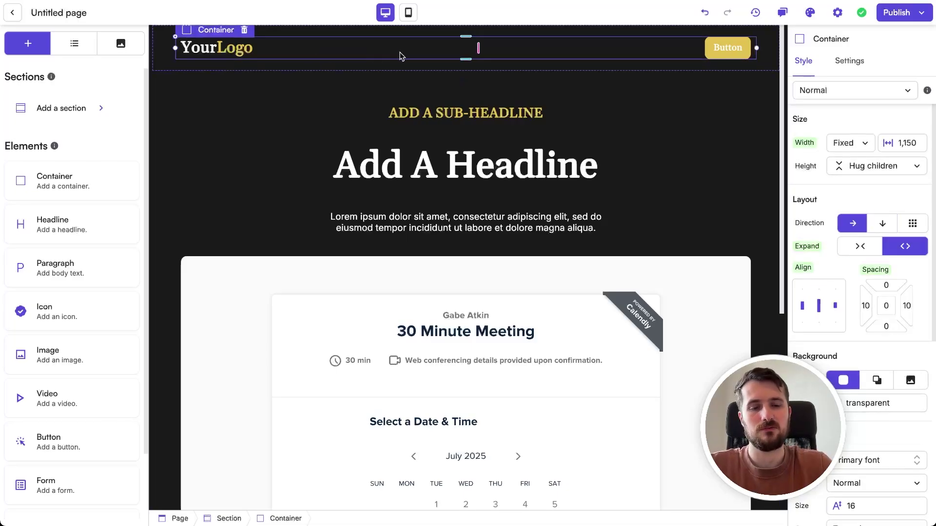
key(Delete)
drag(46, 241, 491, 42)
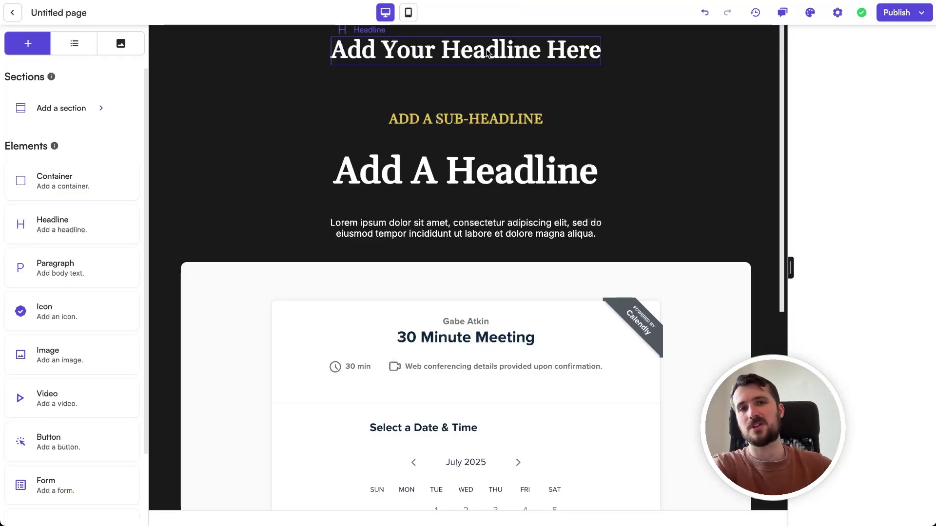
click(486, 52)
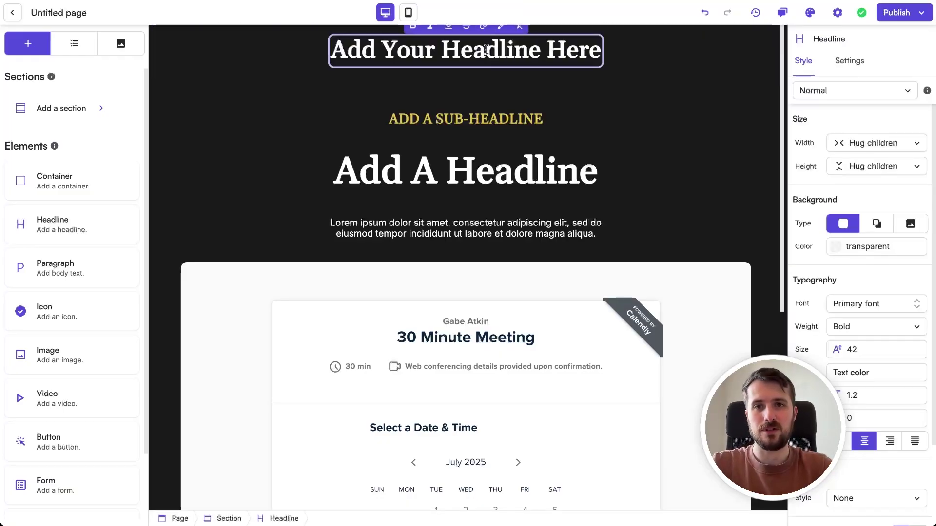
double_click(487, 53)
text(Attention)
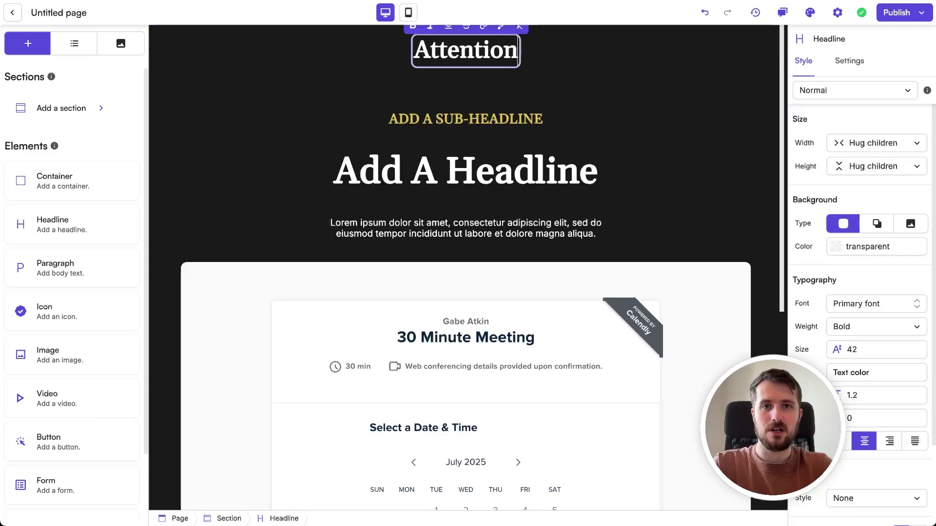
text( Online Coaches!)
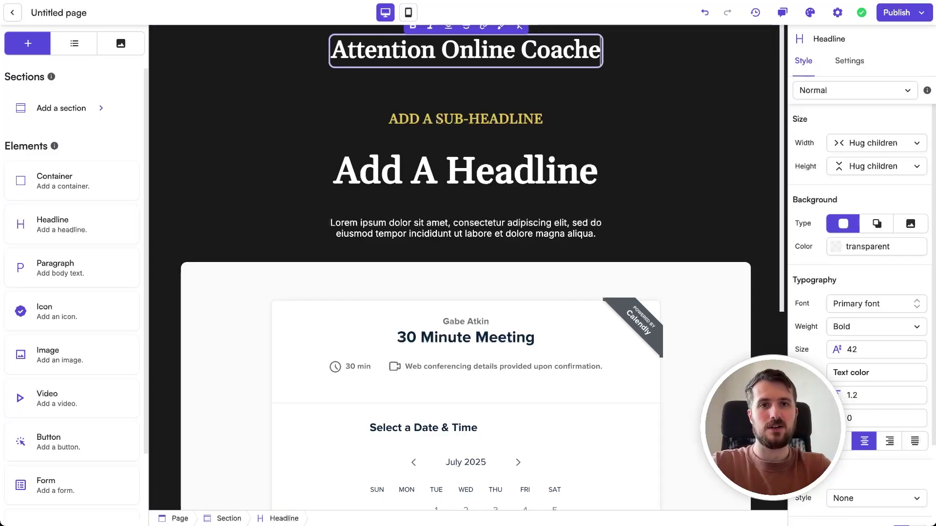
click(564, 100)
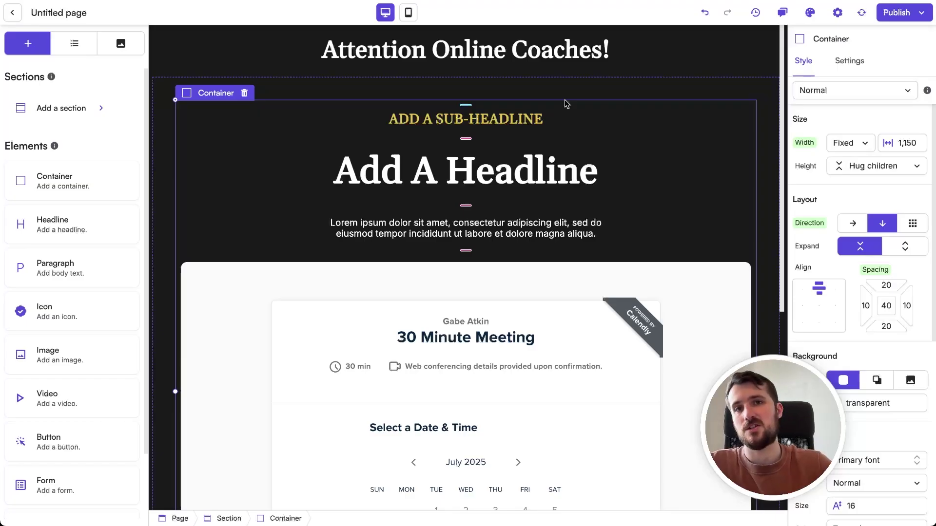
Shrink the "Attention Online Coaches!" headline and reduce its section's upper and lower padding to 10.
click(484, 60)
drag(474, 64, 466, 53)
click(591, 56)
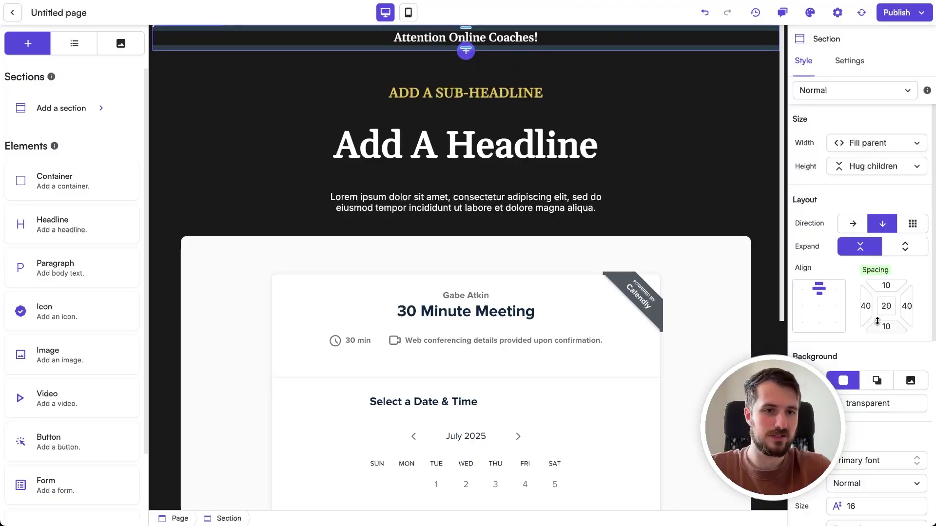
Give the "Attention Online Coaches!" section a gold background with dark headline text.
scroll(854, 330, down, 3)
click(856, 268)
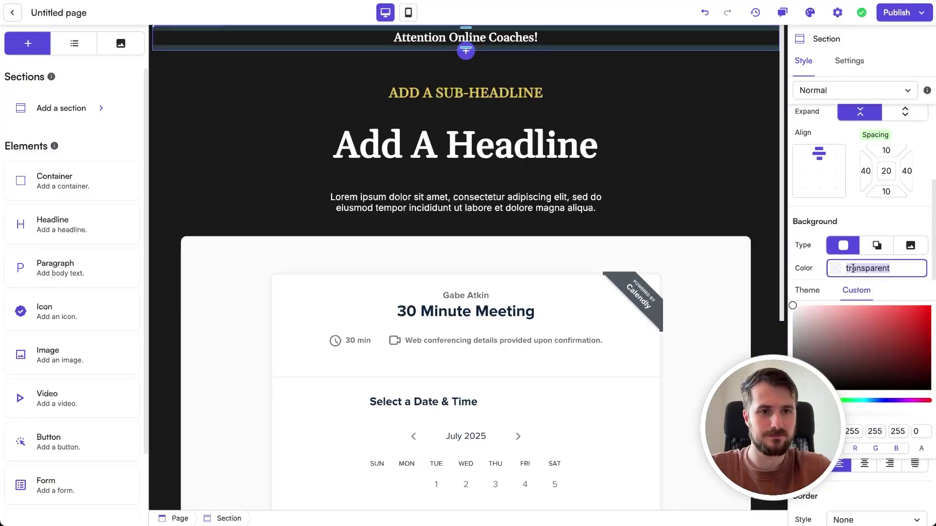
key(ctrl+v)
click(551, 78)
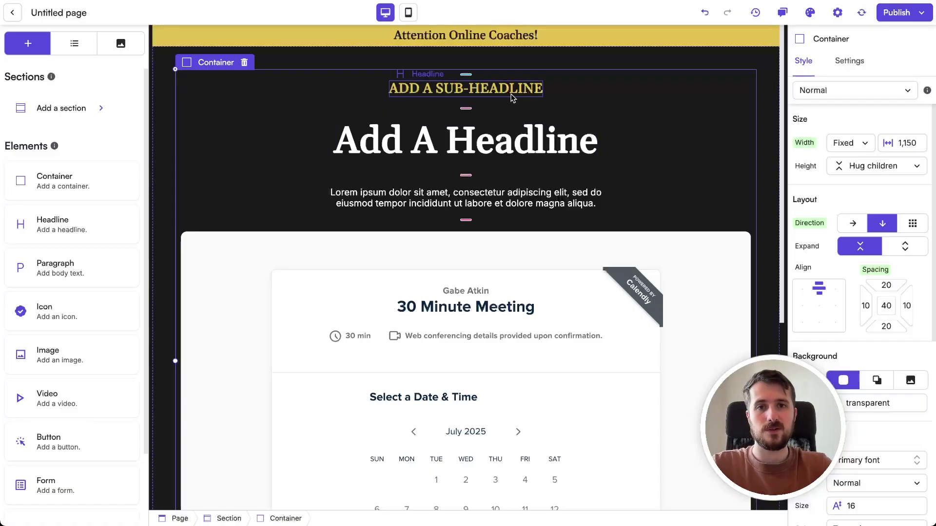
Replace the sub-headline text with "Struggling to get clients for your coaching business?".
click(485, 89)
key(ctrl+a)
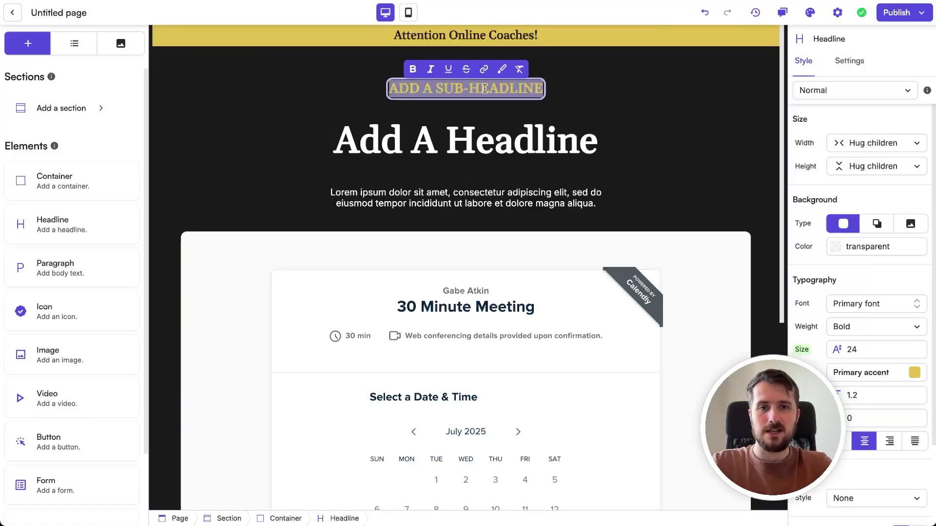
text(Struggling to g)
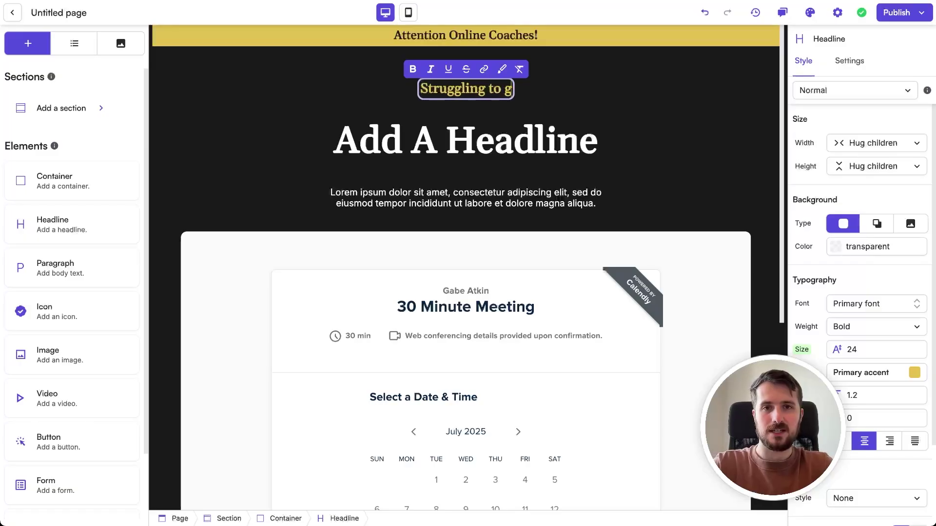
text(et clients for your)
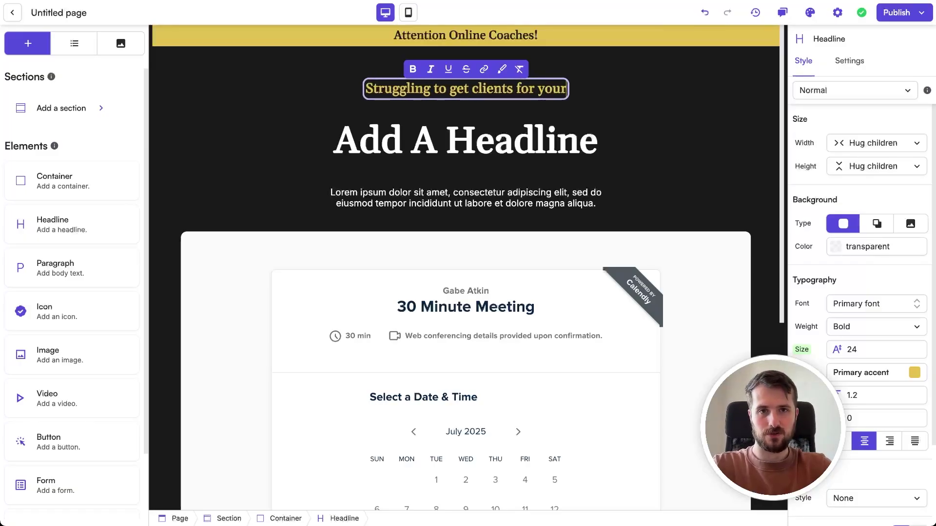
text( coaching business?)
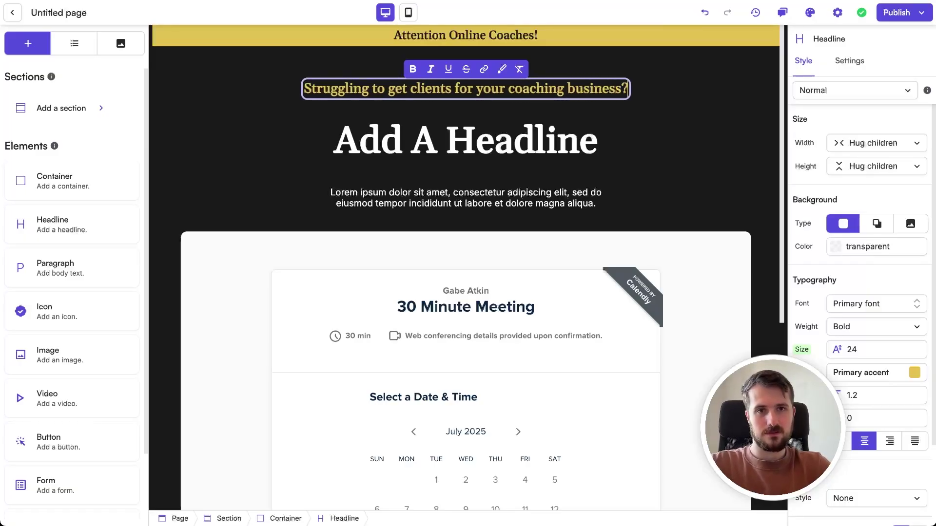
Replace the main headline text with "Unlock the Secrets of Online Client Generation".
click(464, 142)
click(464, 141)
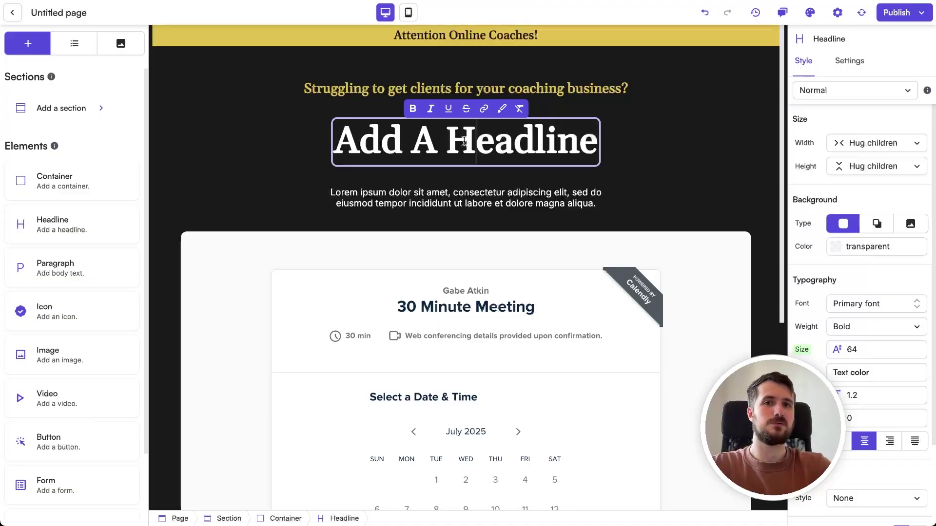
triple_click(550, 138)
text(Unlock the)
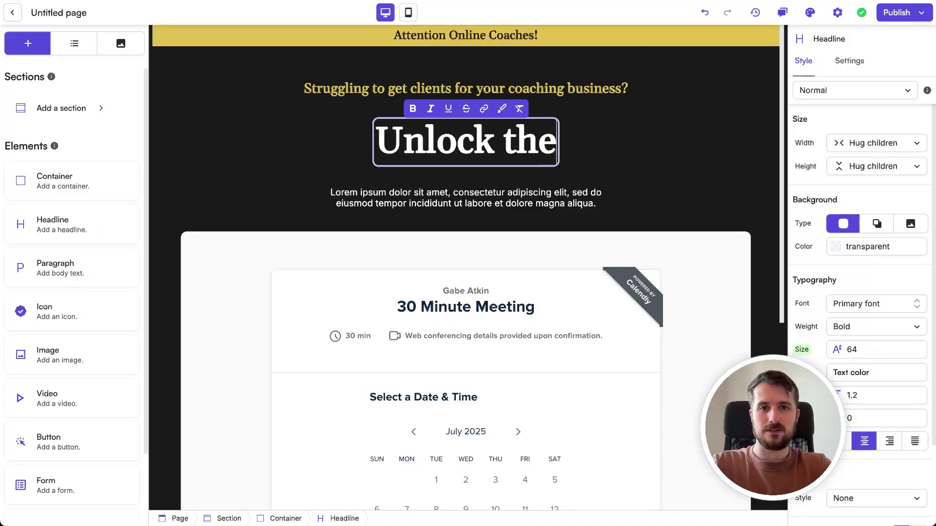
text( Secrets of )
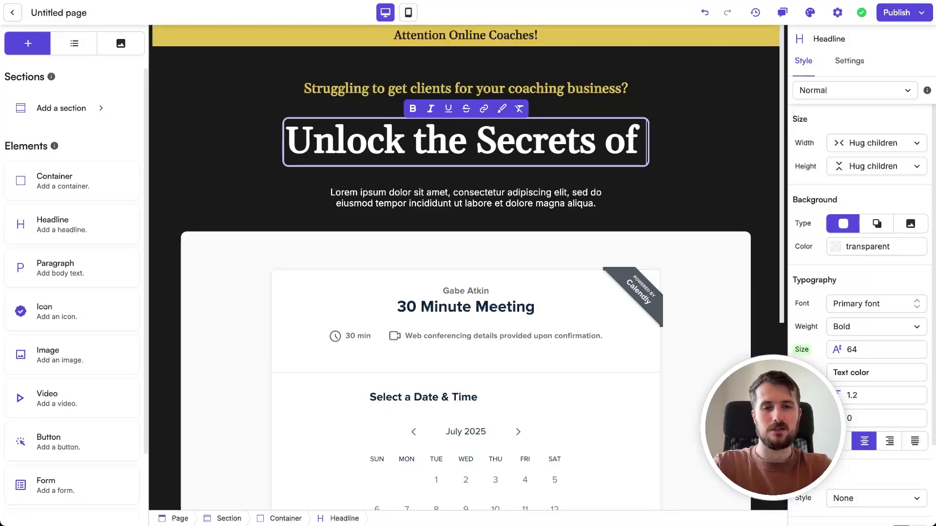
text(Cnline Cl)
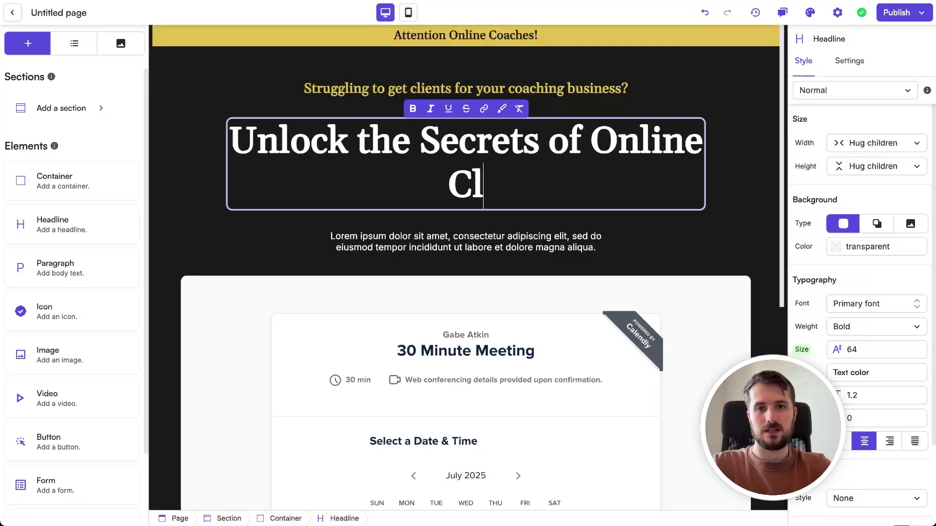
text(ient Generation)
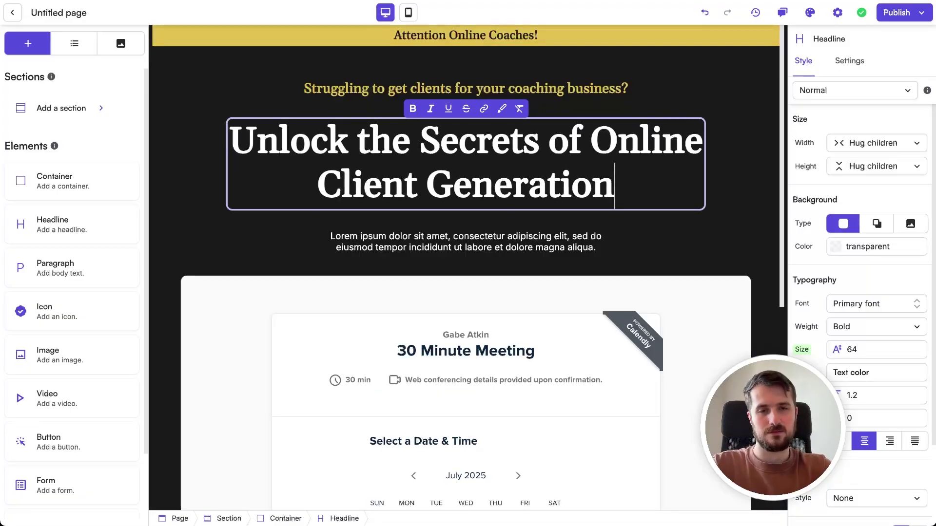
Break the main headline after "Secrets of" so that "Online Client Generation" fills the second line.
click(590, 130)
key(BackSpace)
key(shift+Return)
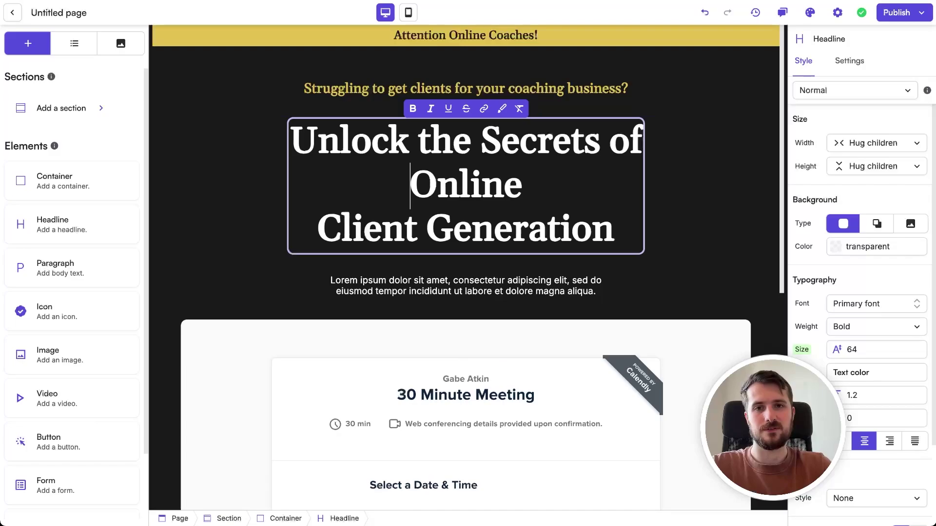
click(558, 184)
key(Down)
key(Home)
key(BackSpace)
key(Escape)
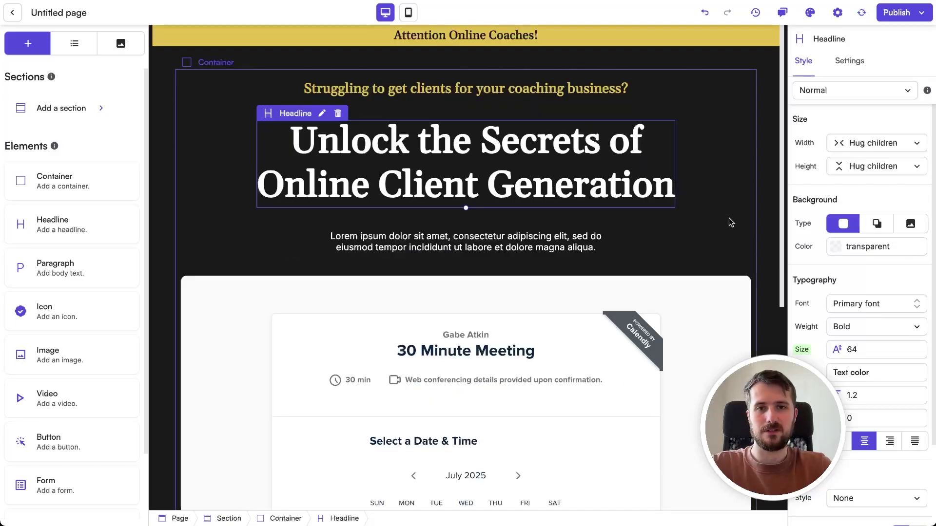
Colour the headline's second line, "Online Client Generation", with the theme's primary accent color.
click(504, 190)
drag(257, 185, 673, 172)
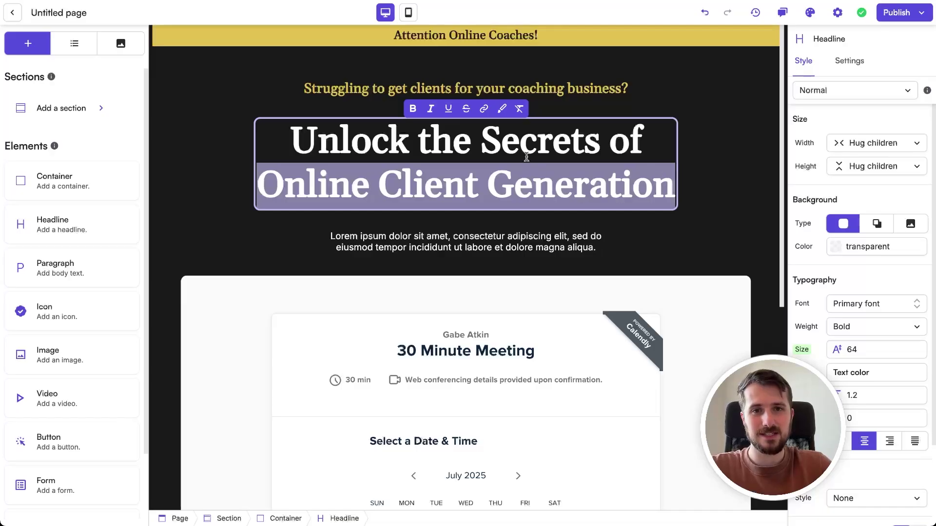
click(722, 159)
click(502, 176)
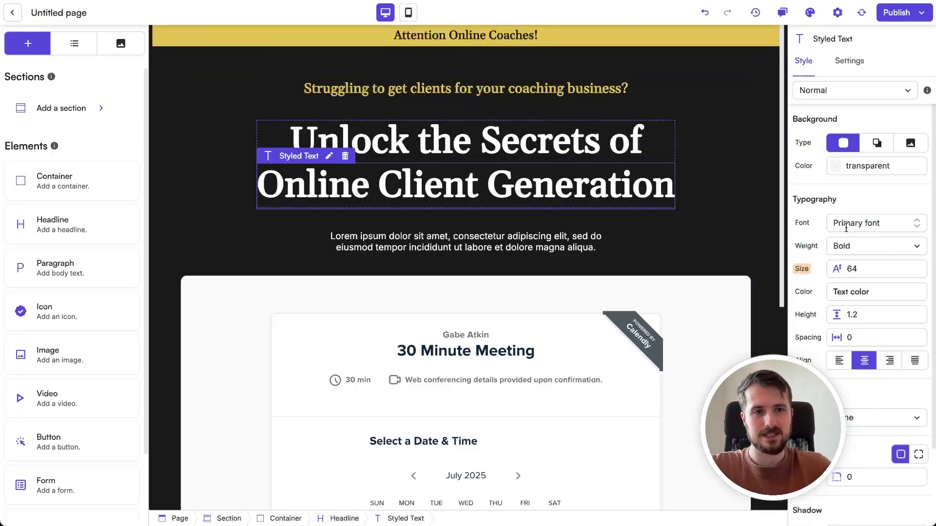
scroll(861, 286, down, 1)
click(850, 268)
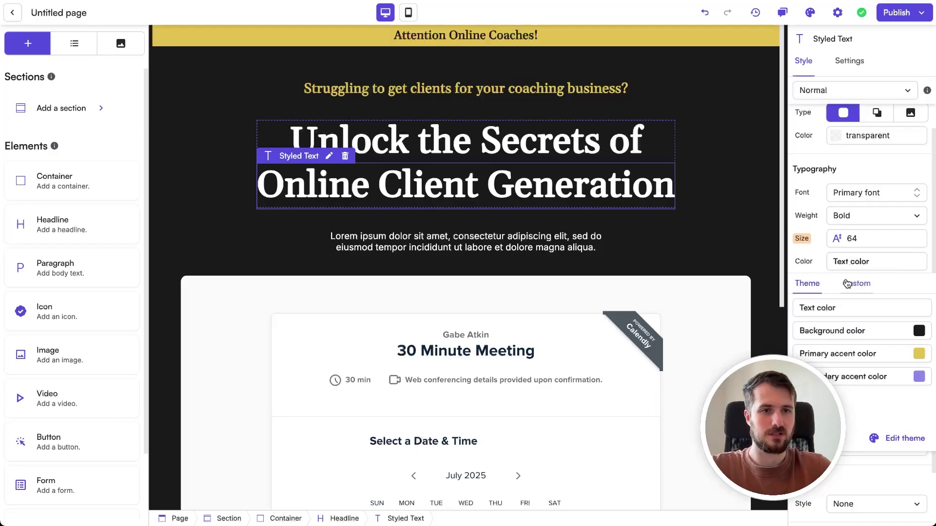
click(848, 354)
click(722, 196)
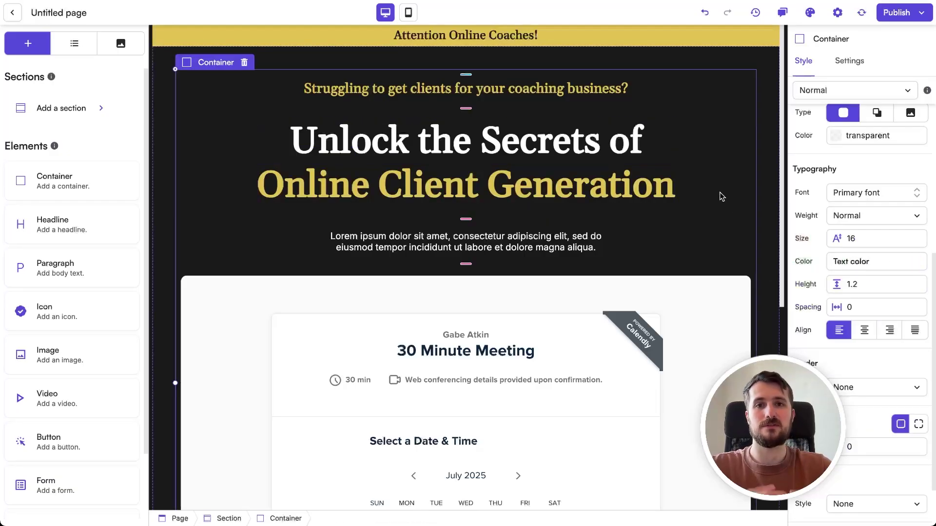
Replace the placeholder paragraph with "Give me 30 minutes of your time and I'll build a complete client acquisition roadmap with you - completely free!".
click(503, 242)
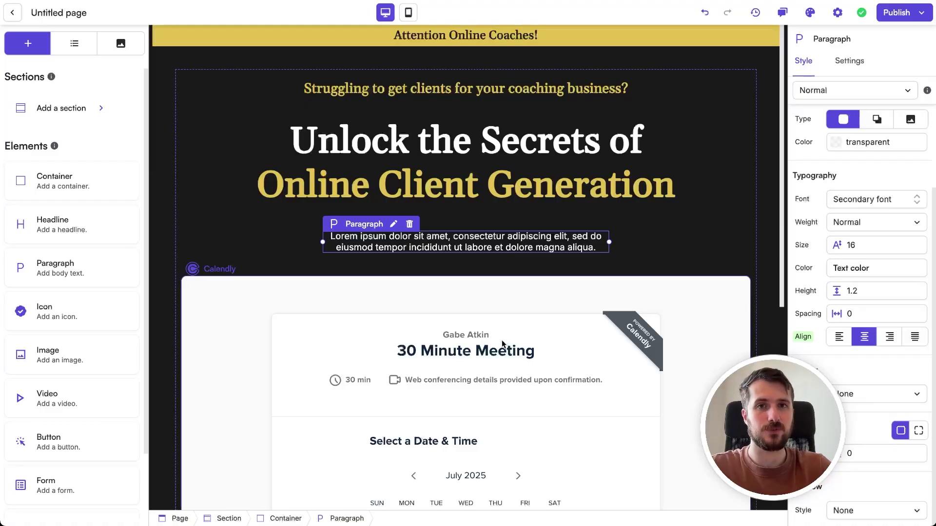
scroll(502, 344, down, 1)
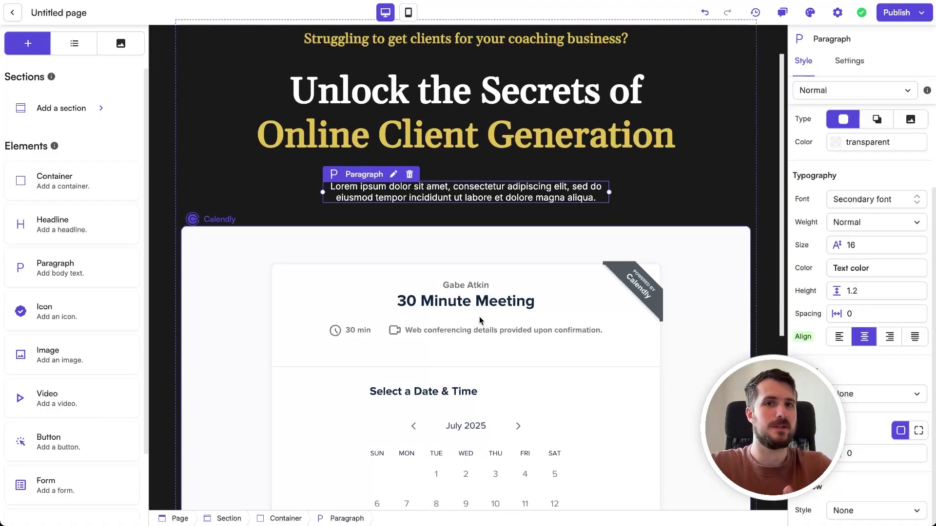
scroll(481, 321, up, 1)
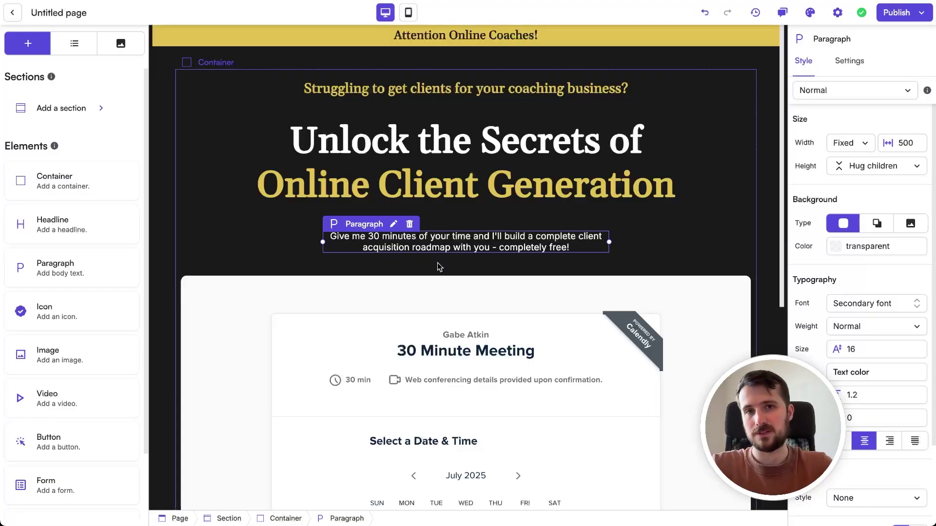
Colour the words "completely free!" in the paragraph with the theme's primary accent color.
double_click(510, 248)
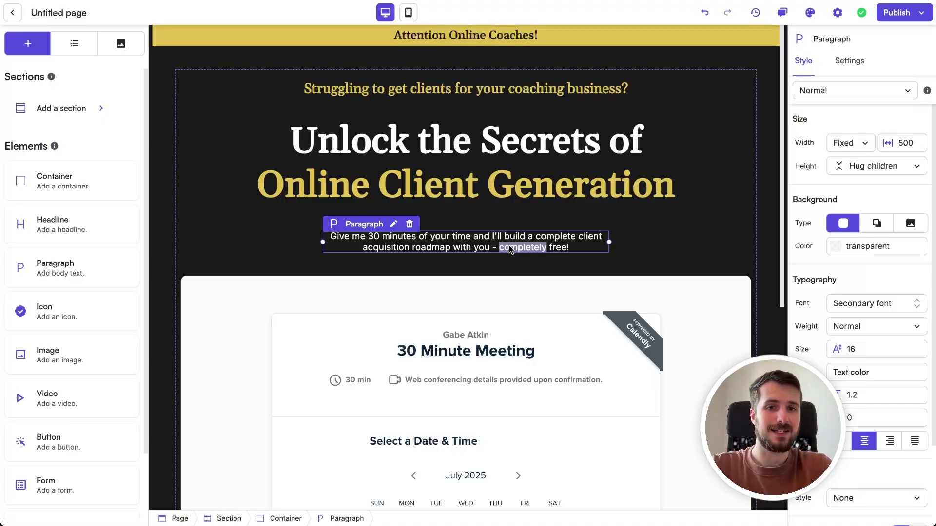
drag(499, 248, 573, 249)
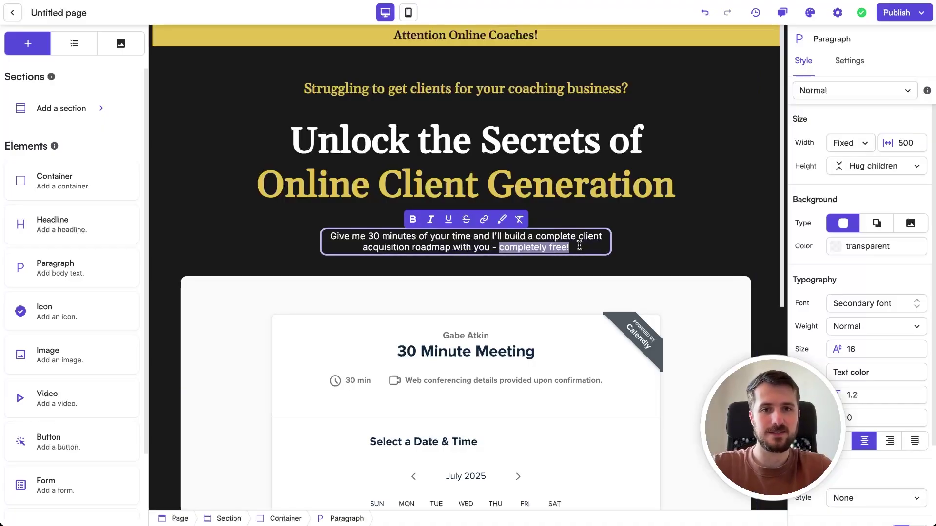
click(551, 259)
click(552, 248)
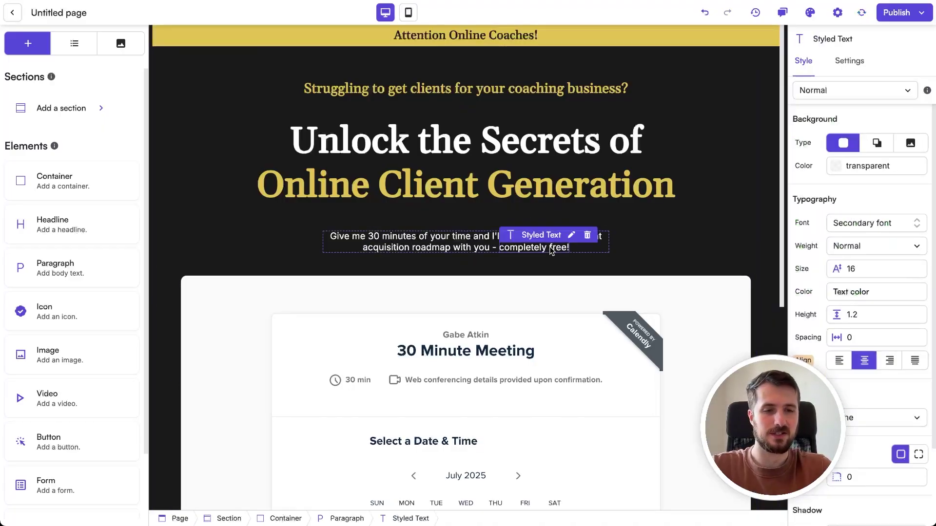
click(870, 294)
click(856, 388)
click(689, 220)
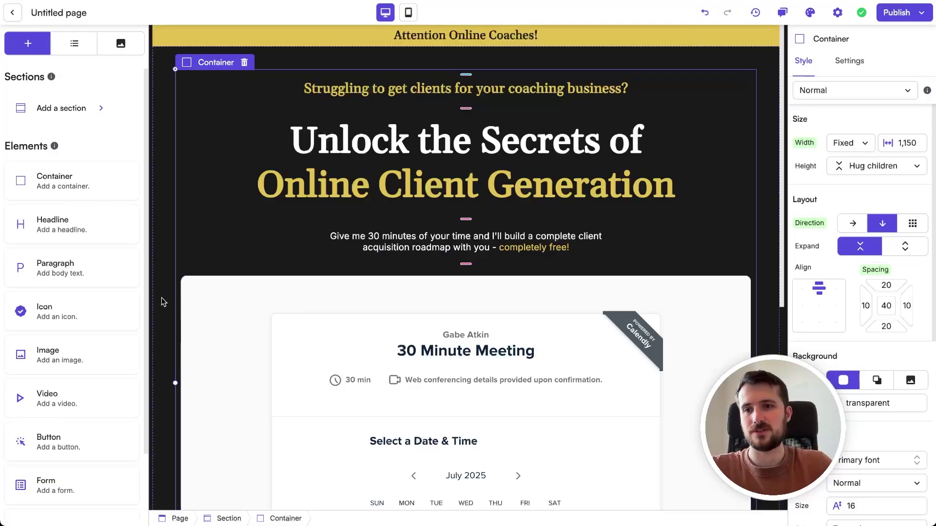
Add a headline reading "Book Your Free Call 👇" between the paragraph and the Calendly calendar, and reduce its text size.
drag(46, 229, 496, 294)
double_click(480, 293)
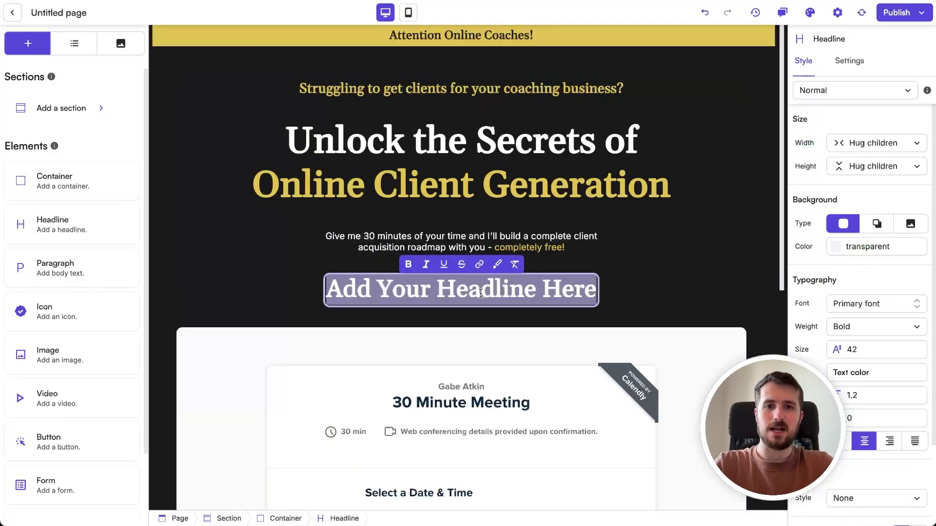
text(Book Your Fr)
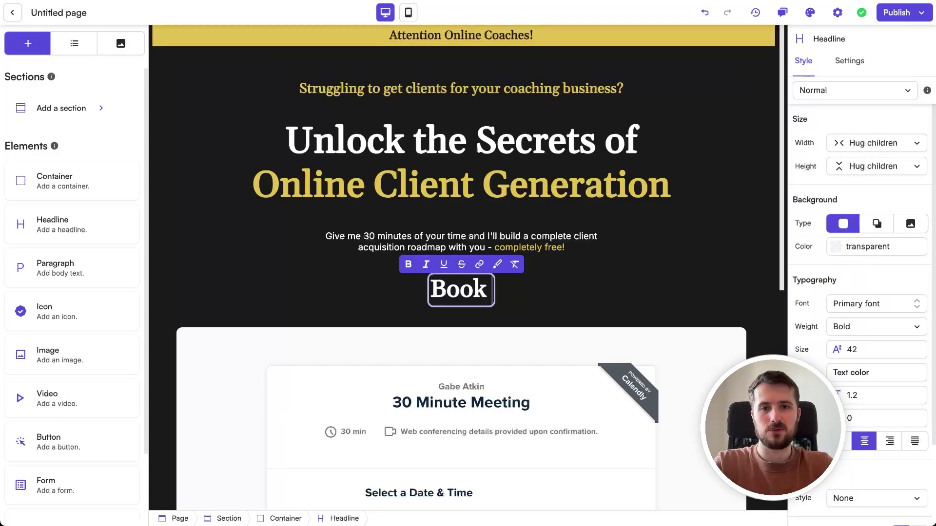
text(Call)
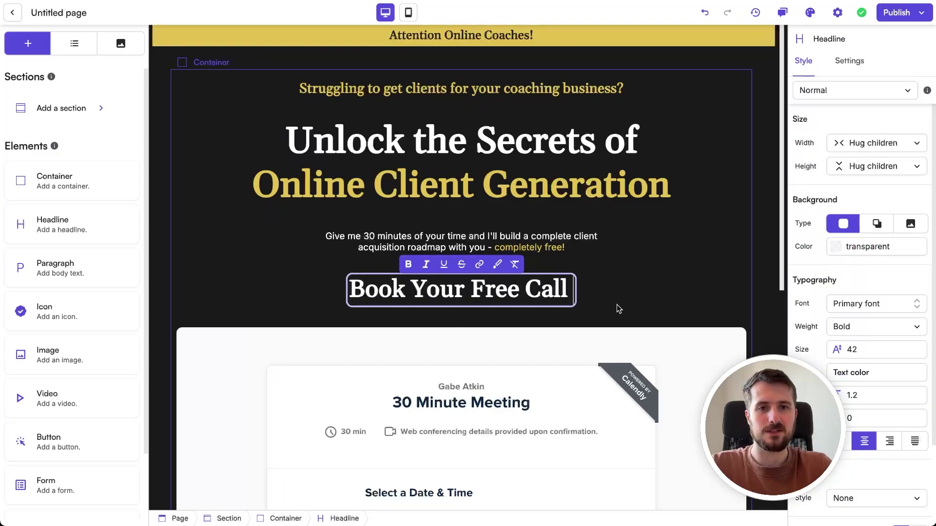
text(👇)
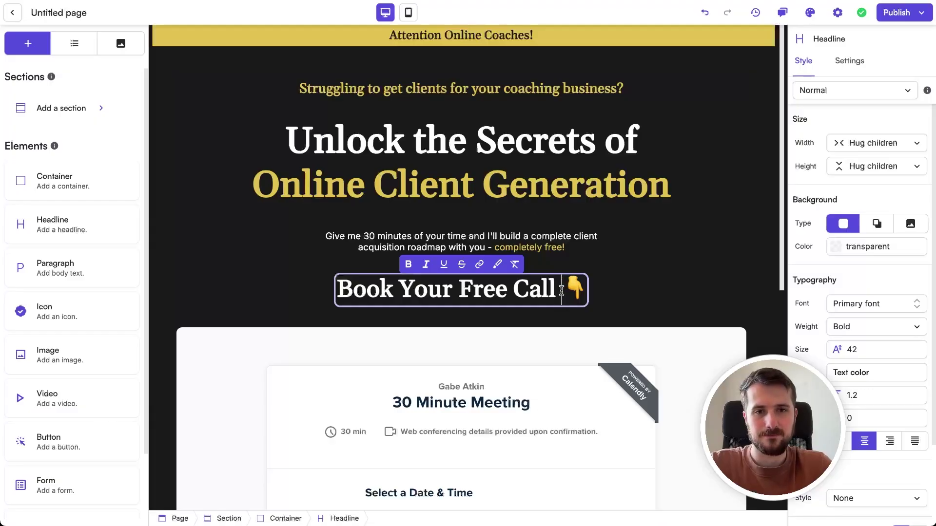
key(Escape)
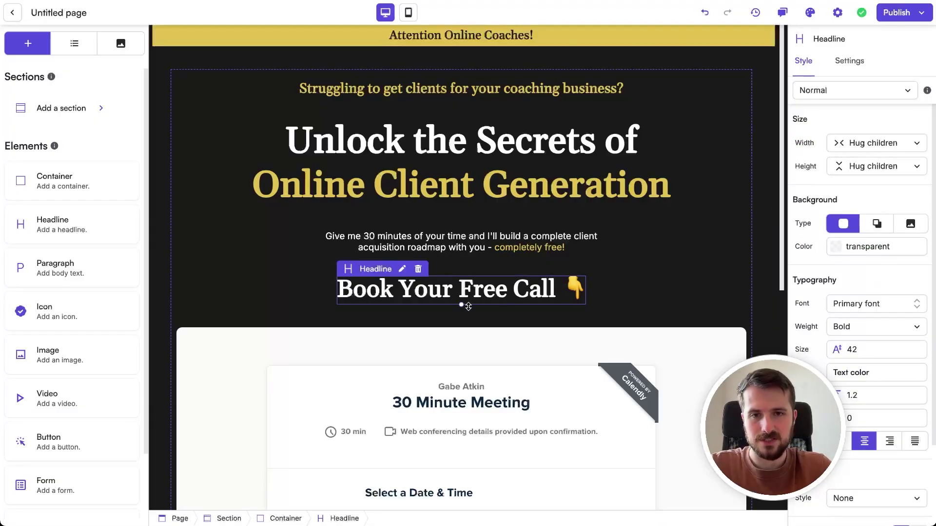
drag(469, 306, 466, 299)
Set the font size of the paragraph under the main headline to 17.
click(560, 242)
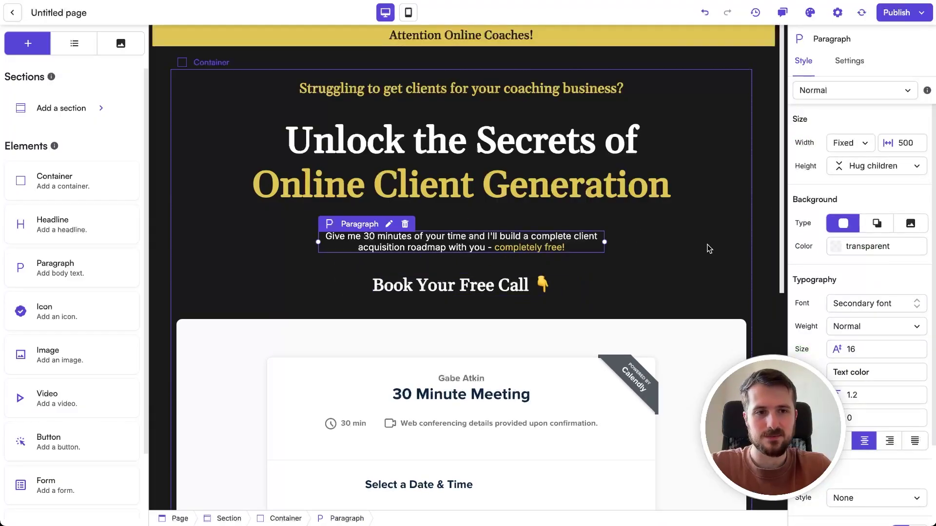
click(839, 349)
key(Up)
key(Up)
key(Up)
key(Up)
key(Up)
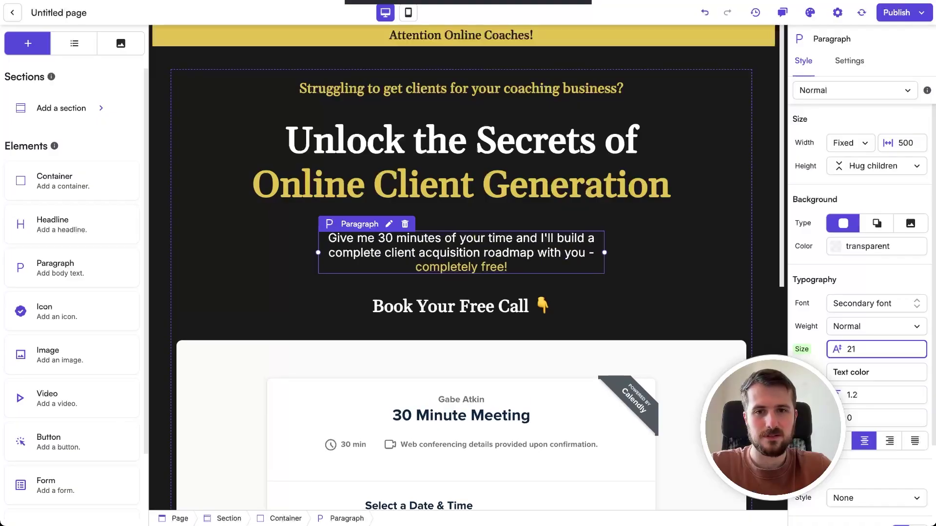
key(Down)
key(Down)
key(Down)
key(Down)
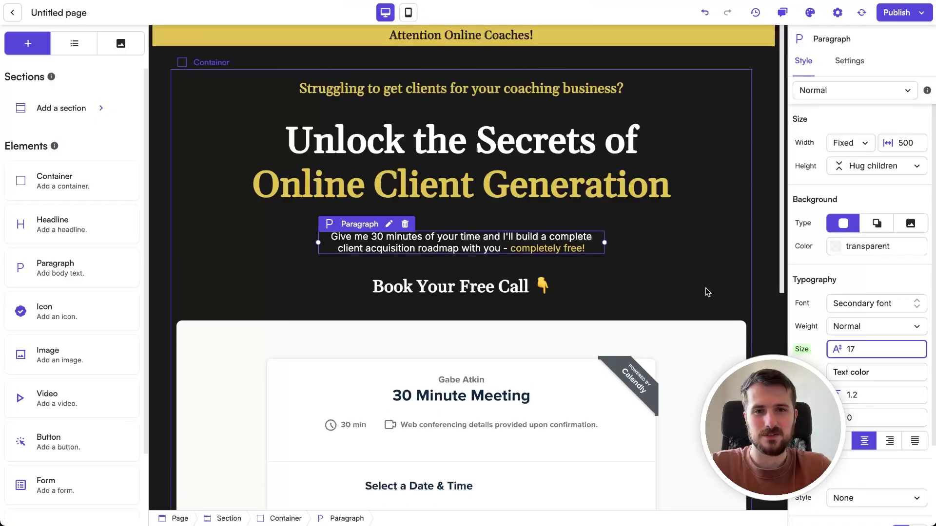
click(711, 63)
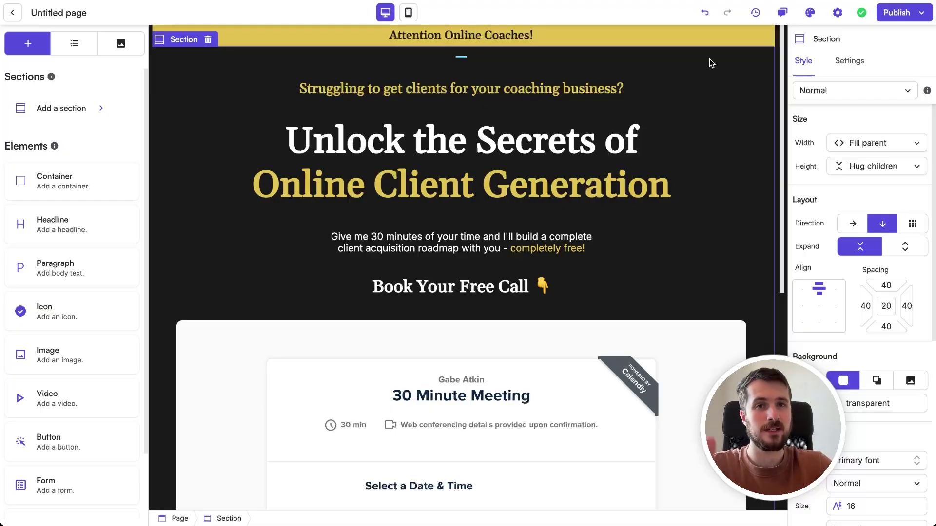
Add a Testimonial section between the Calendly booking section and the footer.
scroll(710, 62, down, 8)
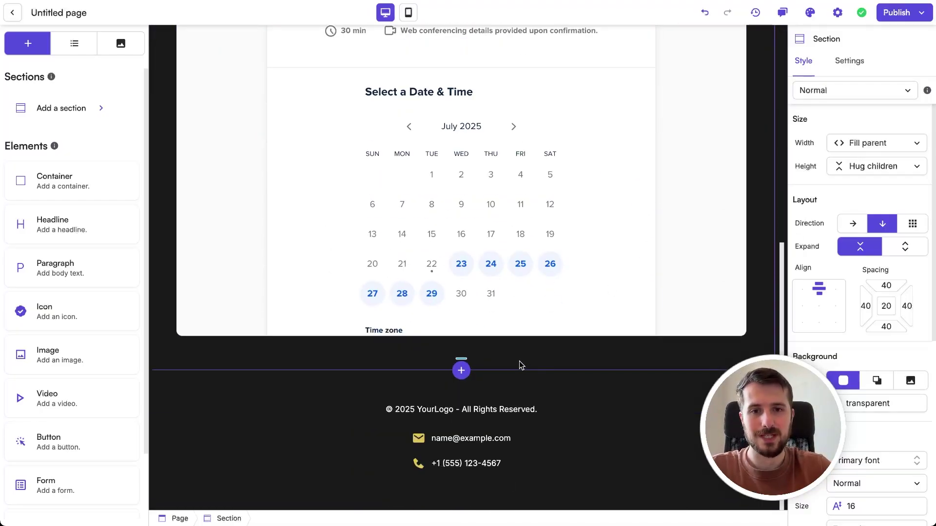
click(460, 372)
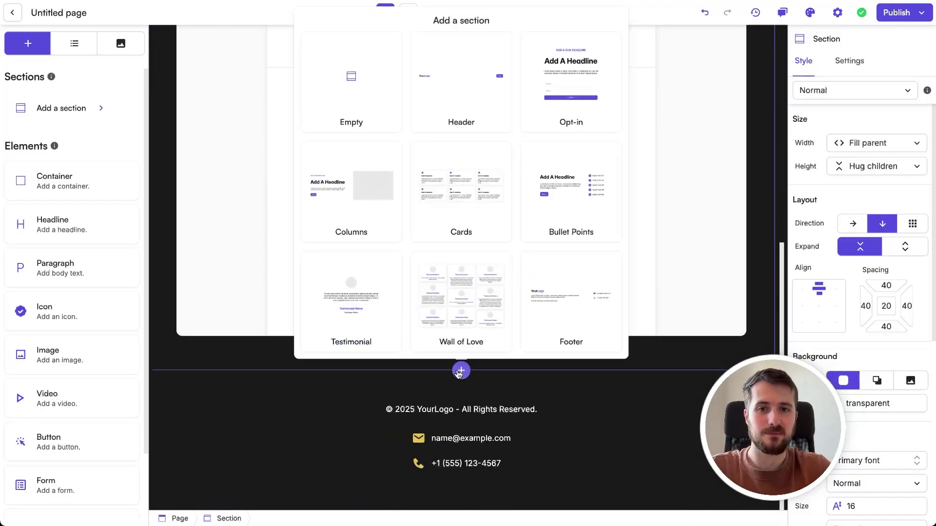
click(368, 316)
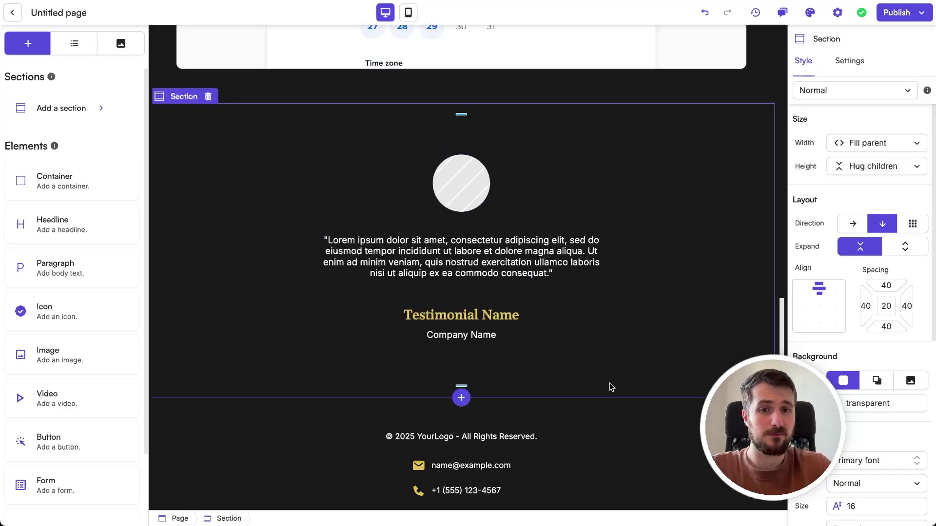
Add a Wall of Love section below the testimonial and try adding an empty section above the footer.
click(461, 398)
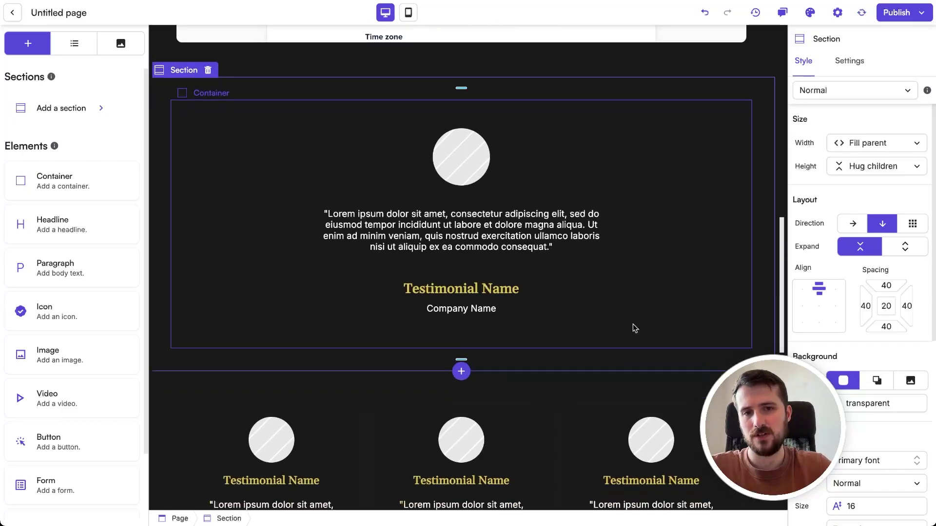
scroll(619, 167, down, 4)
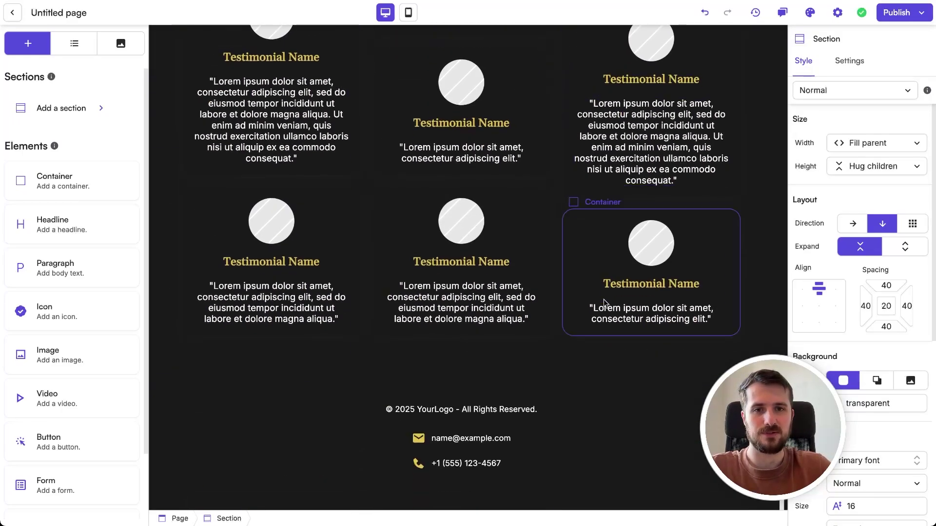
click(461, 370)
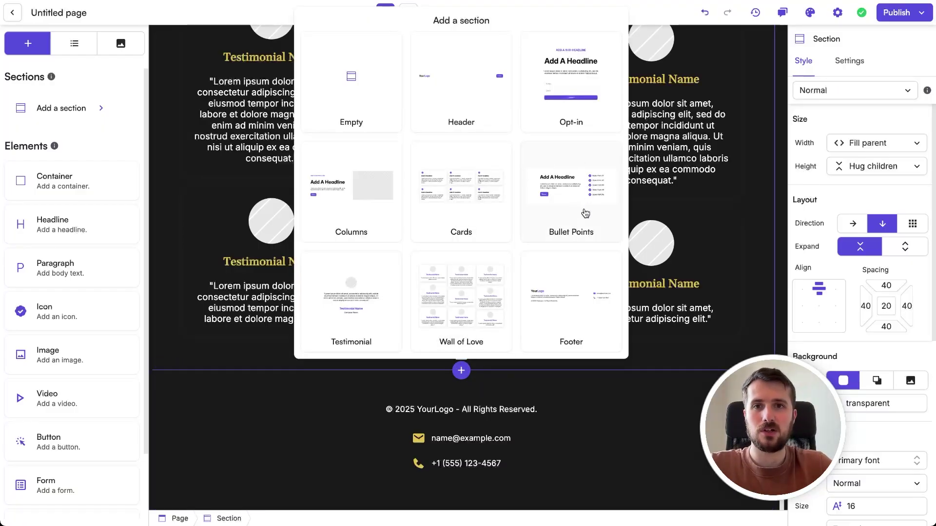
click(353, 95)
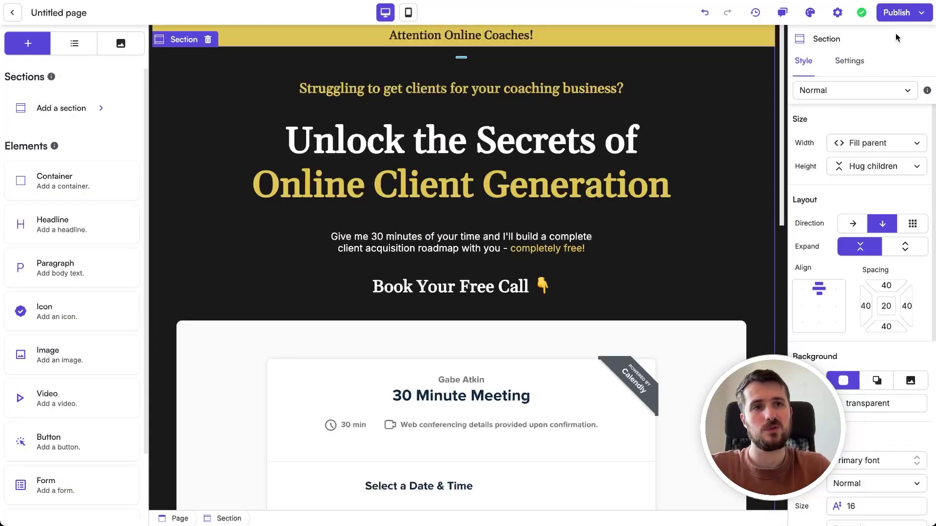
Publish the booking page and open its live version.
click(895, 12)
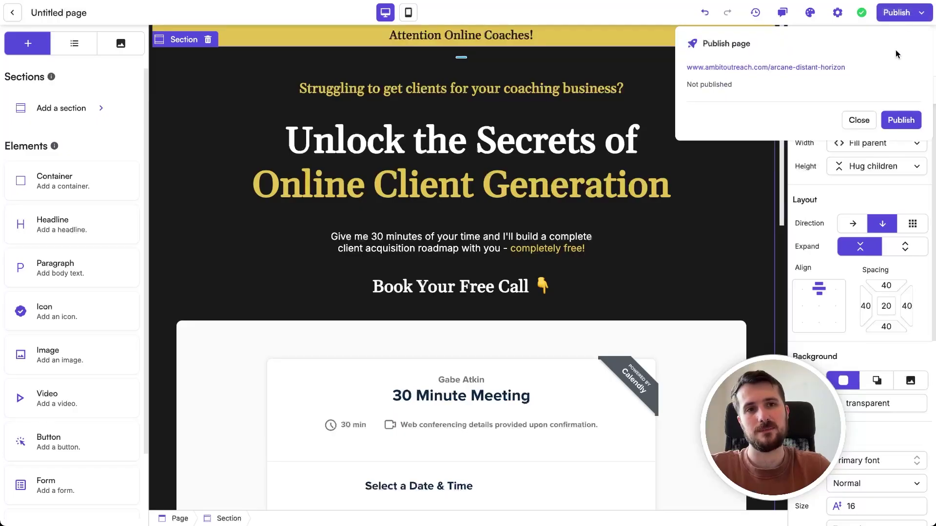
click(901, 120)
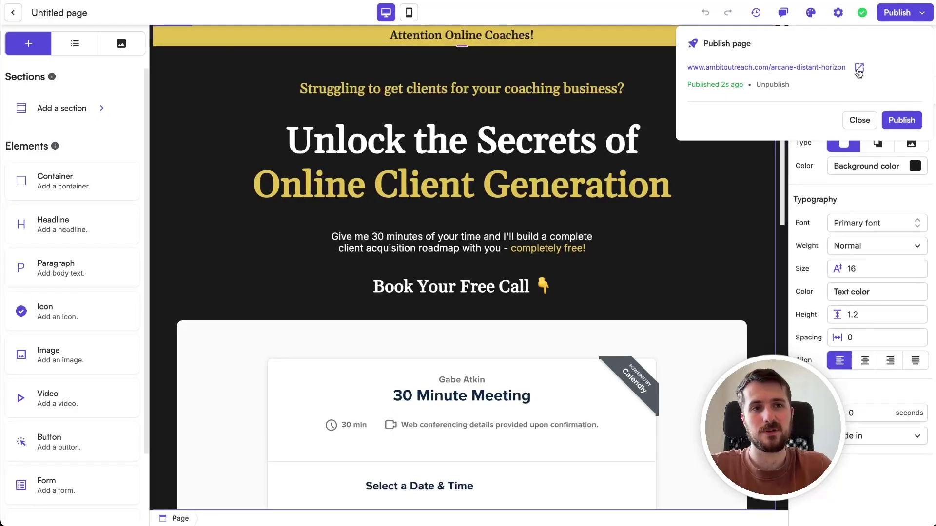
click(859, 69)
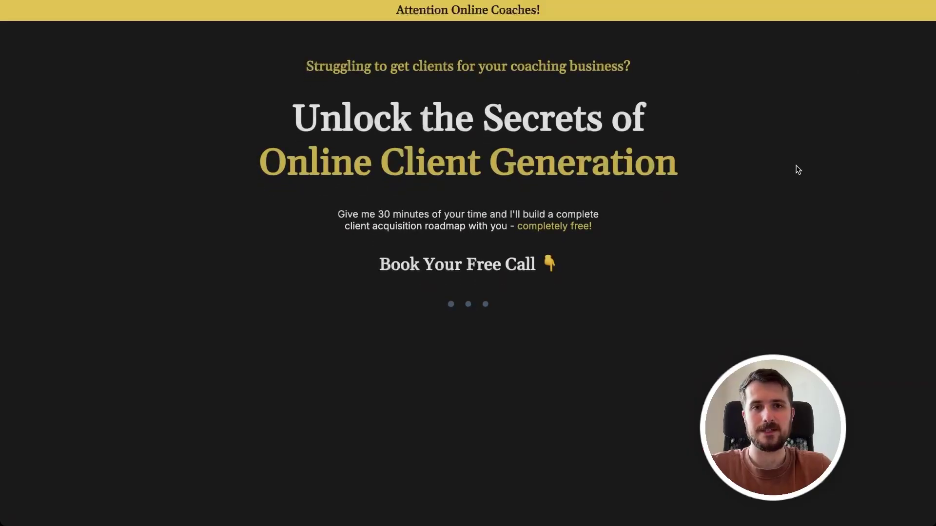